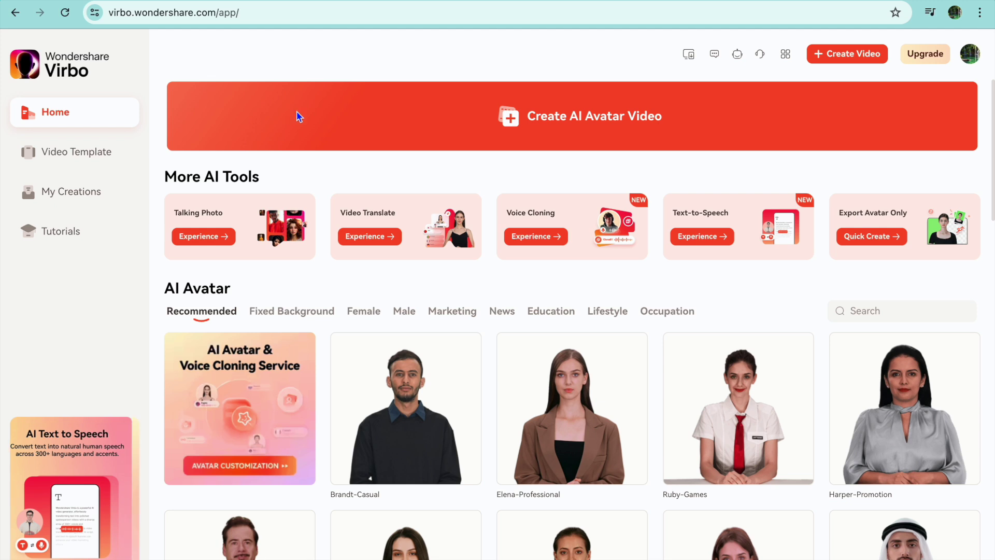
Open the Talking Photo tool, choose the template of the boy holding a rabbit, and continue to the second stage
{"action": "scroll", "coordinate": [390, 117], "scroll_direction": "down", "scroll_amount": 2}
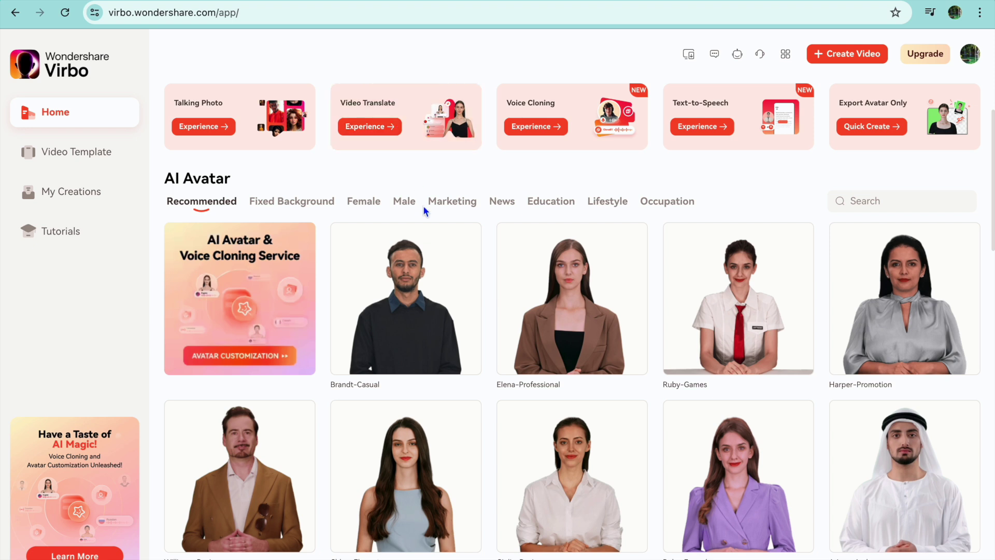
{"action": "scroll", "coordinate": [393, 150], "scroll_direction": "up", "scroll_amount": 1}
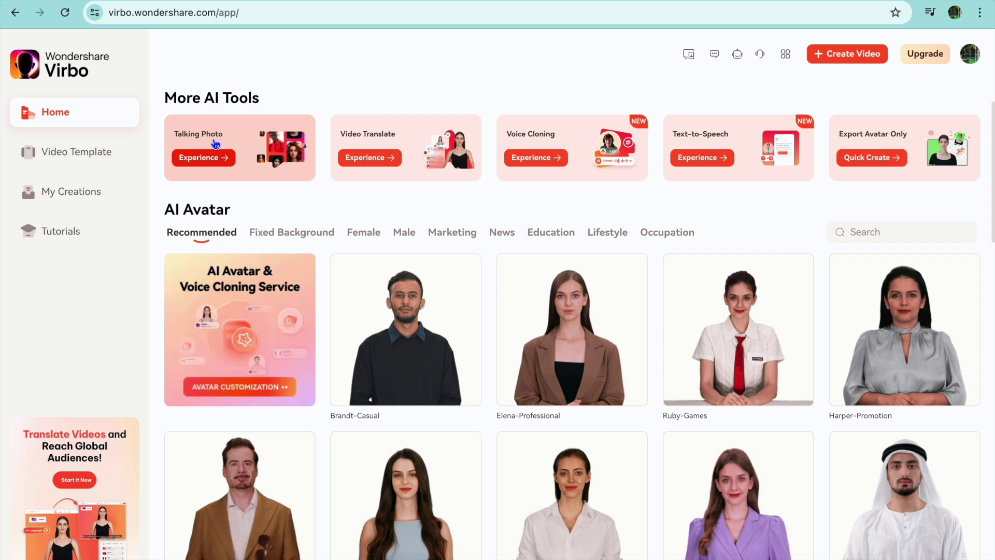
{"action": "left_click", "coordinate": [237, 152]}
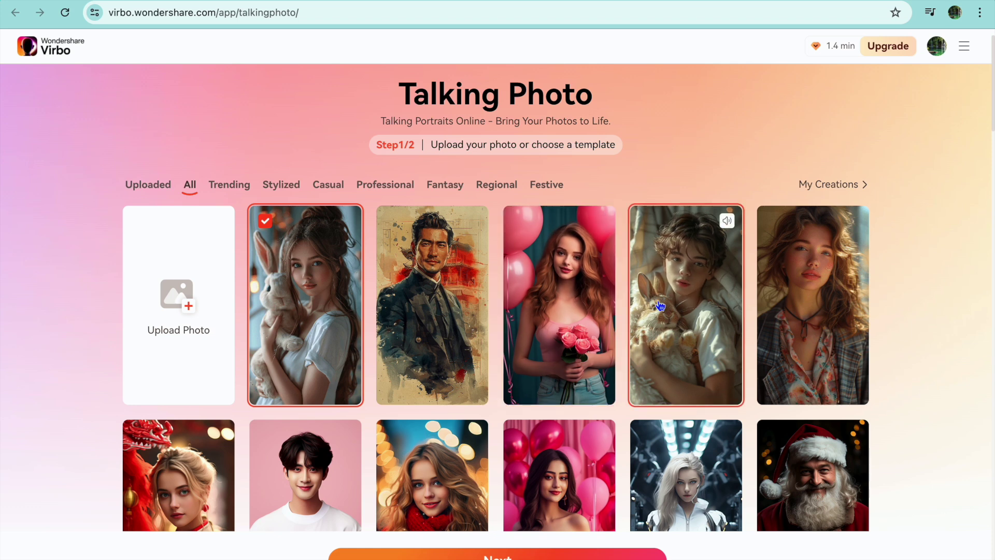
{"action": "left_click", "coordinate": [677, 297]}
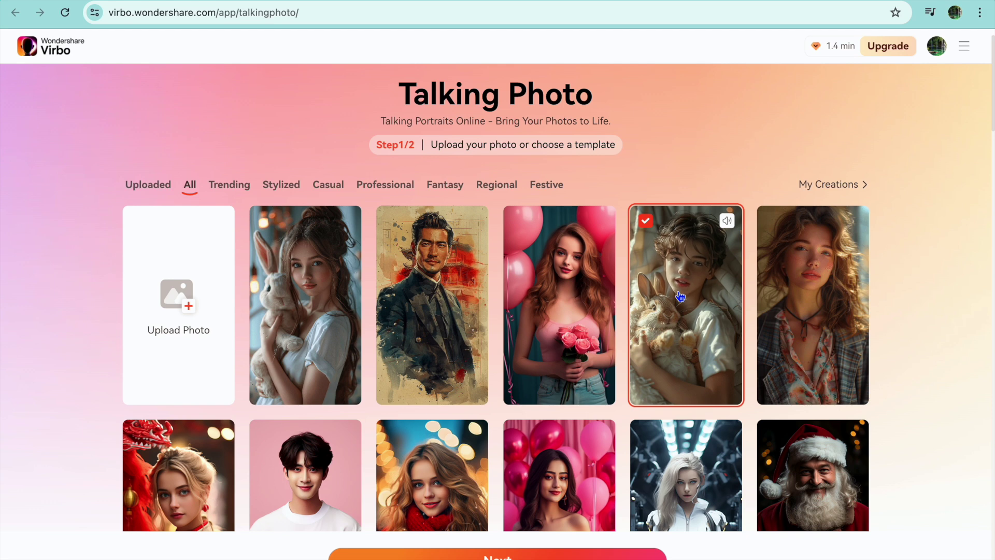
{"action": "scroll", "coordinate": [680, 297], "scroll_direction": "down", "scroll_amount": 4}
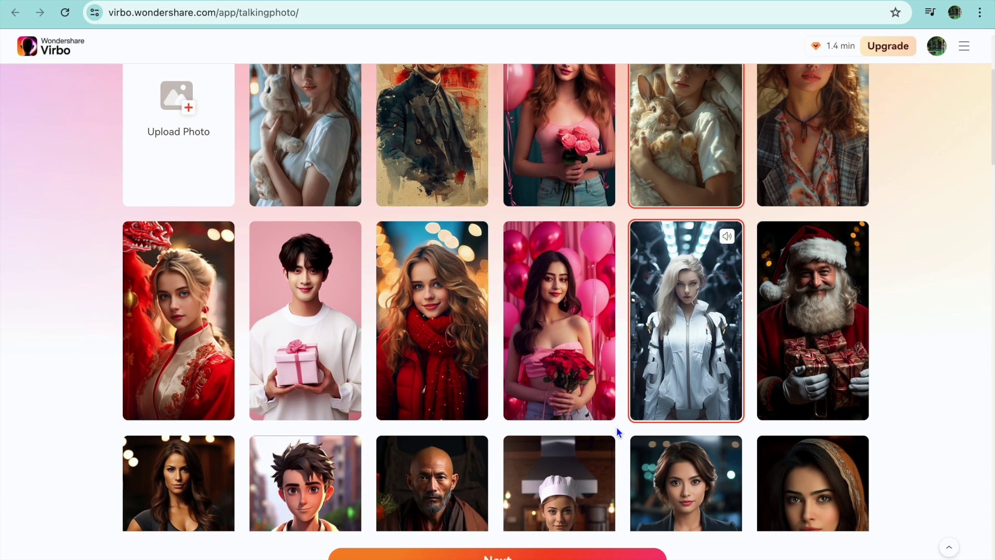
{"action": "left_click", "coordinate": [497, 553]}
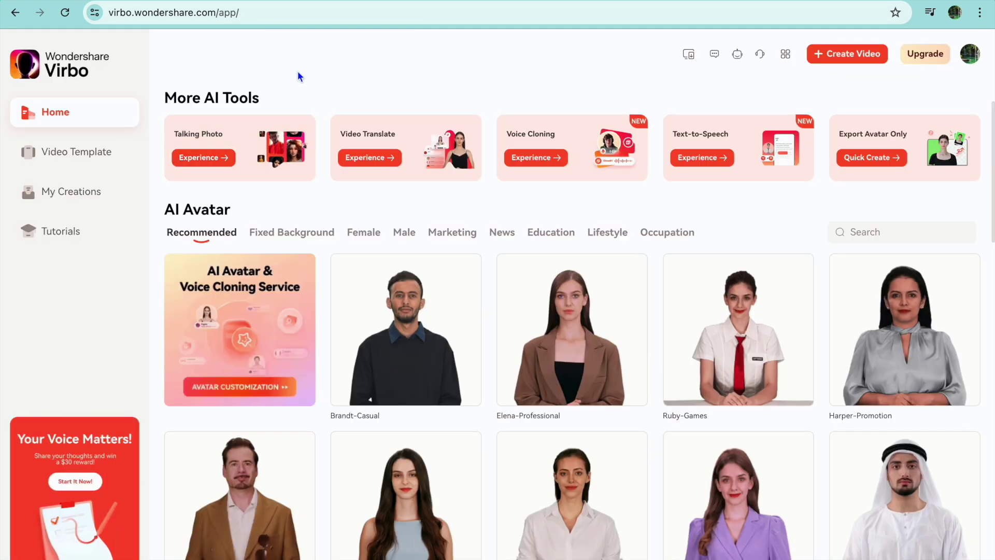
Open the Video Translate tool, examine its available target languages, and return to the home page
{"action": "left_click", "coordinate": [391, 137]}
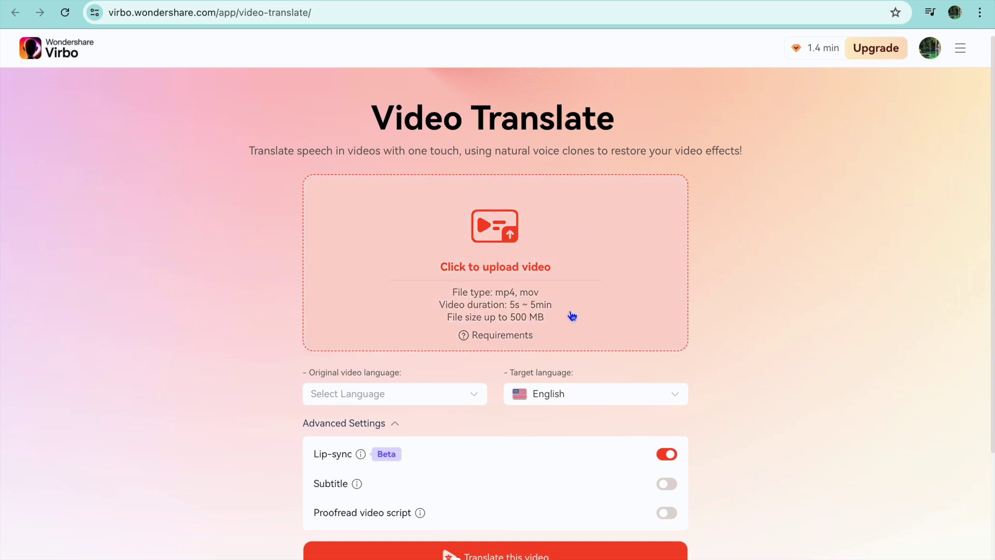
{"action": "left_click", "coordinate": [631, 399]}
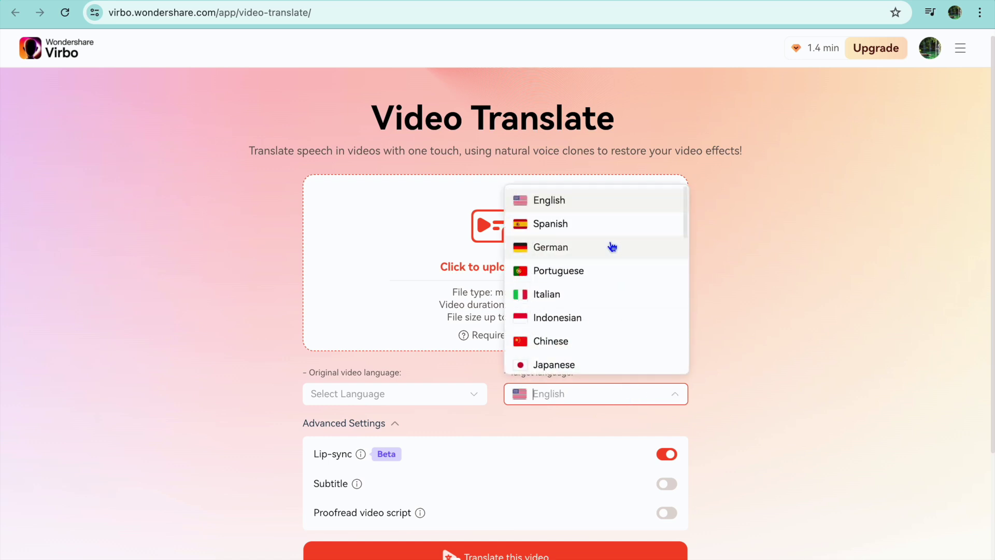
{"action": "left_click", "coordinate": [723, 315]}
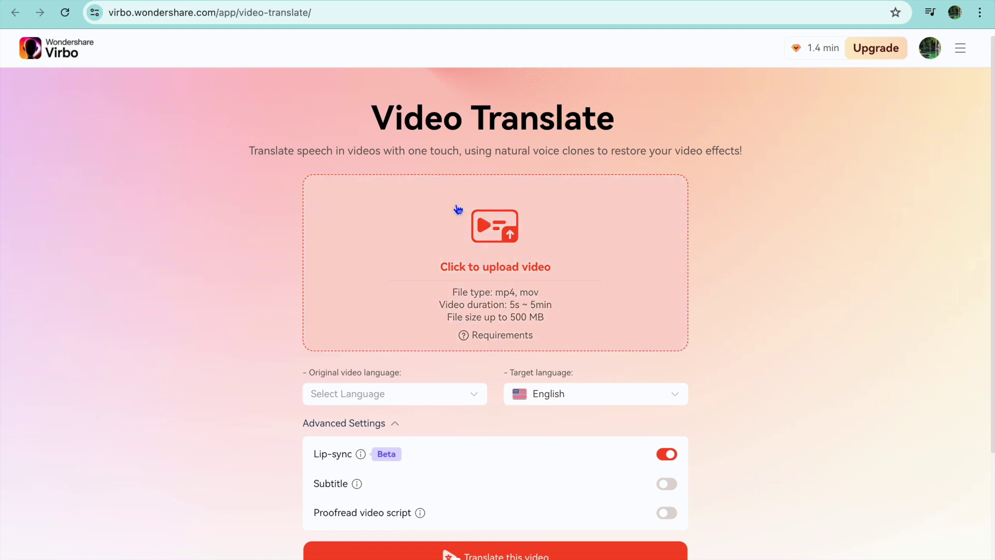
{"action": "key", "text": "alt+Left"}
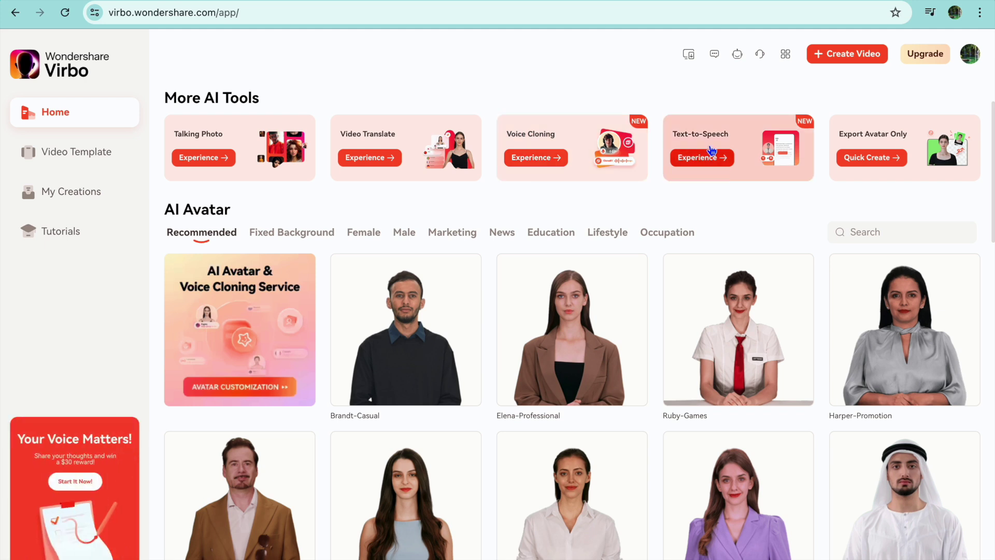
Play the 5-second video of the man in a suit and the 9-second monk video from My Creations
{"action": "mouse_move", "coordinate": [424, 281]}
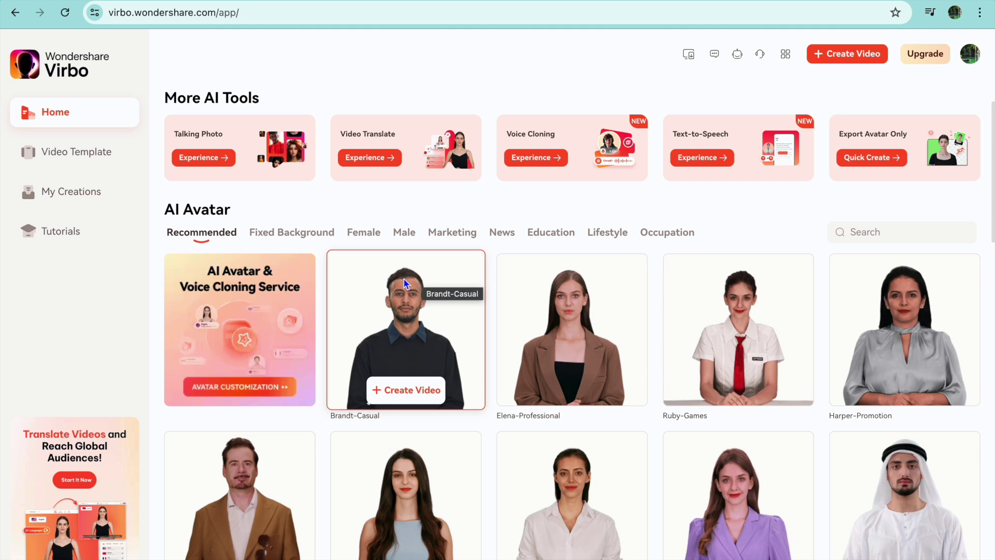
{"action": "left_click", "coordinate": [89, 197]}
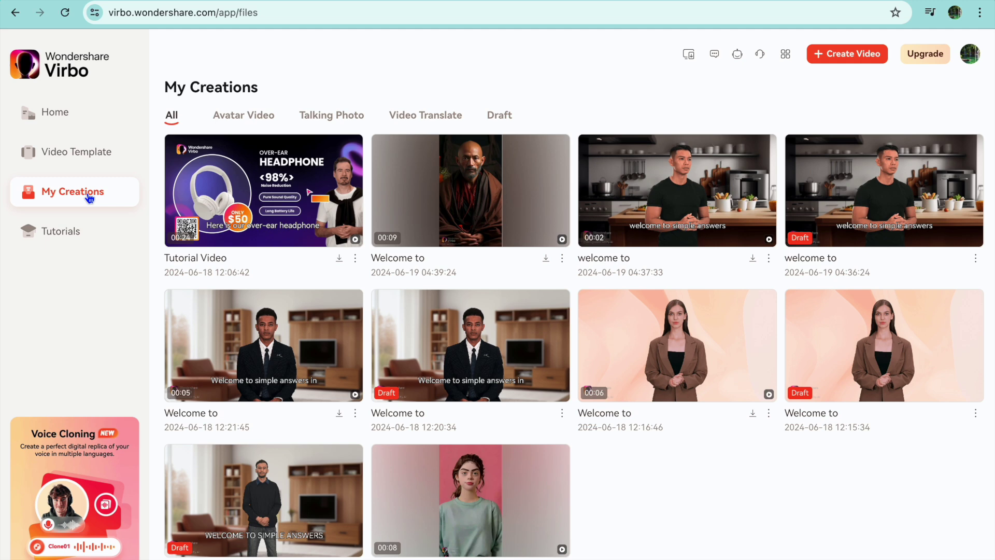
{"action": "mouse_move", "coordinate": [208, 342]}
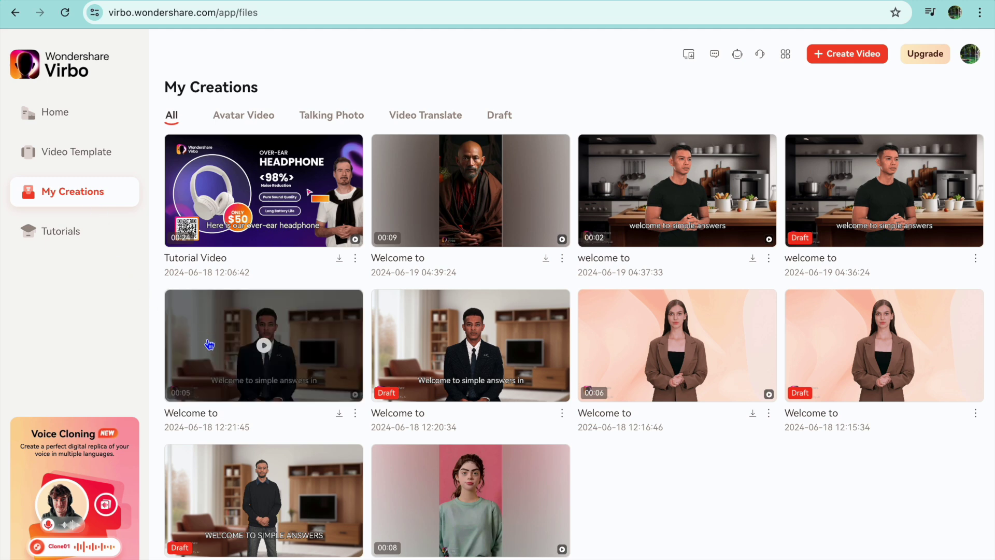
{"action": "left_click", "coordinate": [263, 350]}
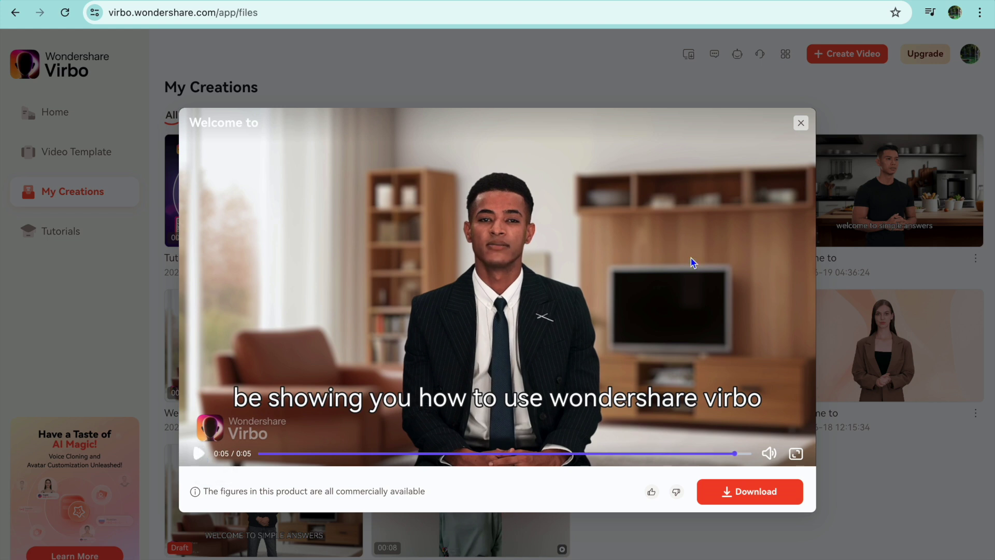
{"action": "left_click", "coordinate": [801, 123]}
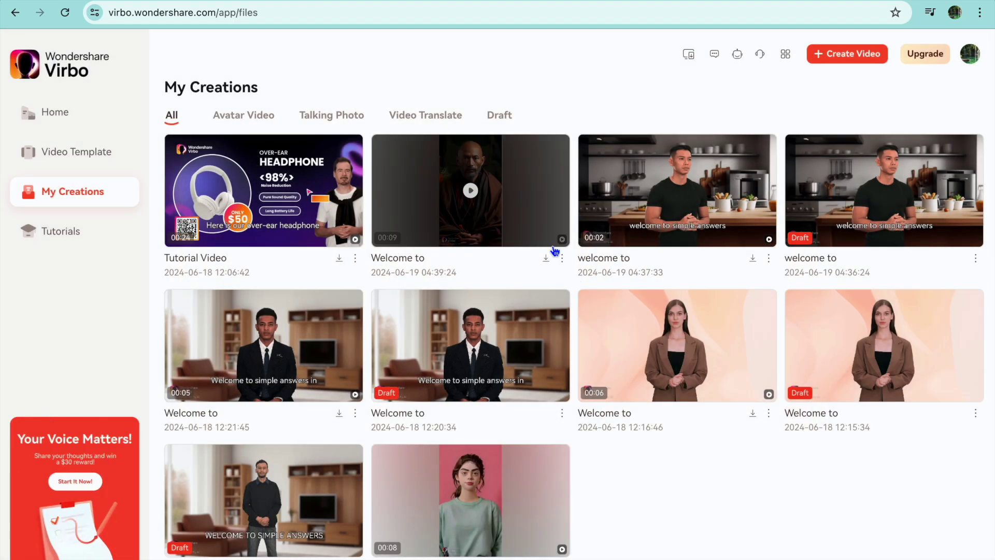
{"action": "left_click", "coordinate": [471, 192]}
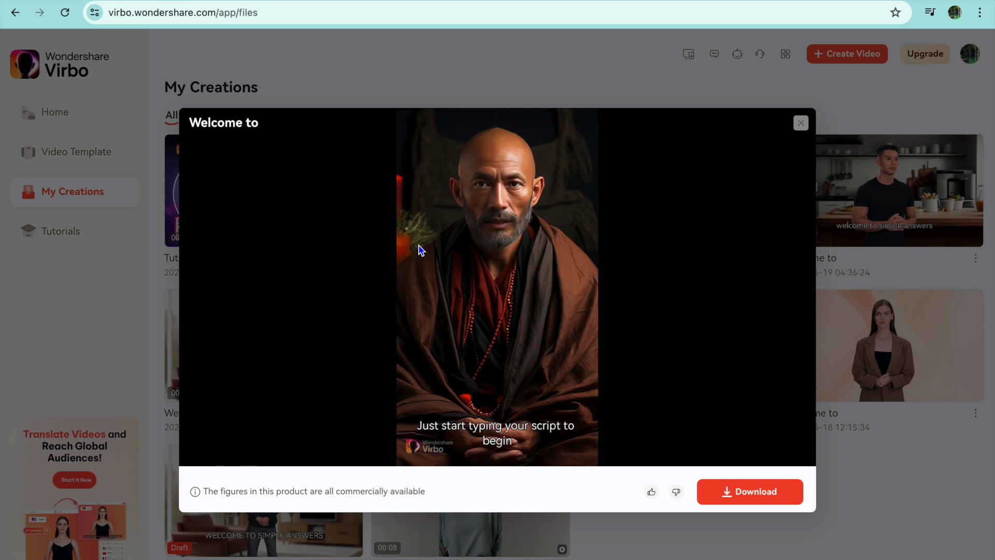
{"action": "left_click", "coordinate": [799, 129]}
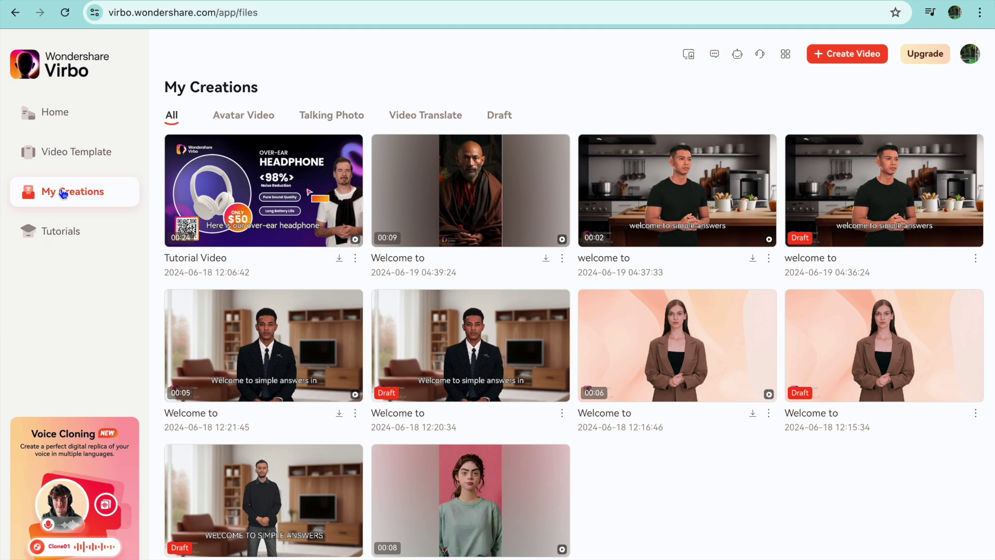
Browse the AI avatars on the home page and create a landscape (16:9) video with the Natalia-Casual avatar
{"action": "left_click", "coordinate": [59, 124]}
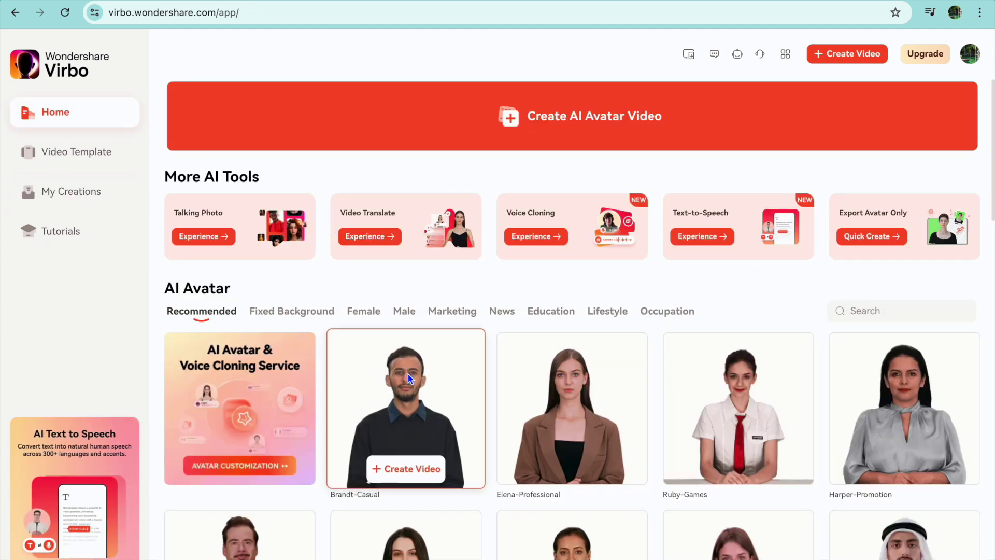
{"action": "scroll", "coordinate": [407, 363], "scroll_direction": "down", "scroll_amount": 3}
{"action": "mouse_move", "coordinate": [406, 322]}
{"action": "scroll", "coordinate": [410, 377], "scroll_direction": "down", "scroll_amount": 15}
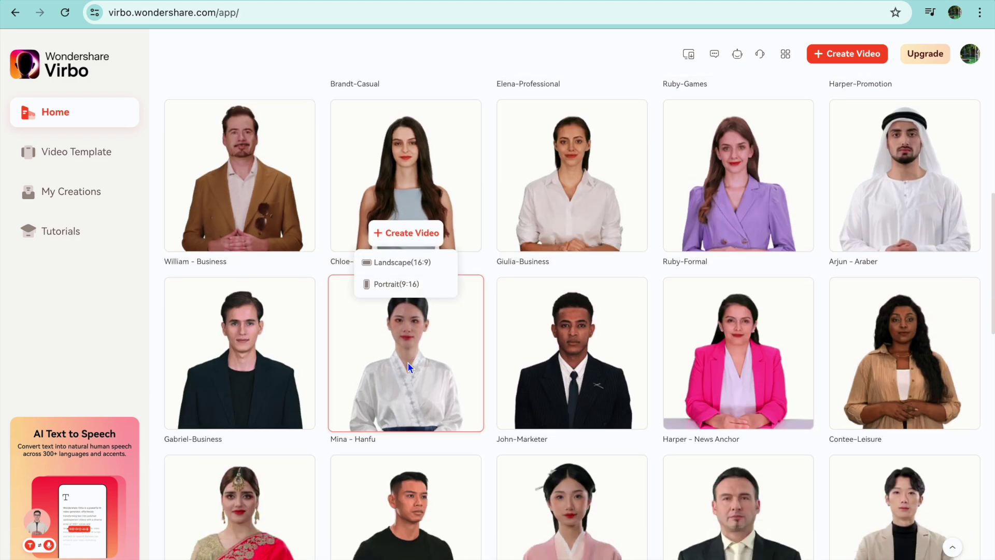
{"action": "scroll", "coordinate": [407, 362], "scroll_direction": "down", "scroll_amount": 2}
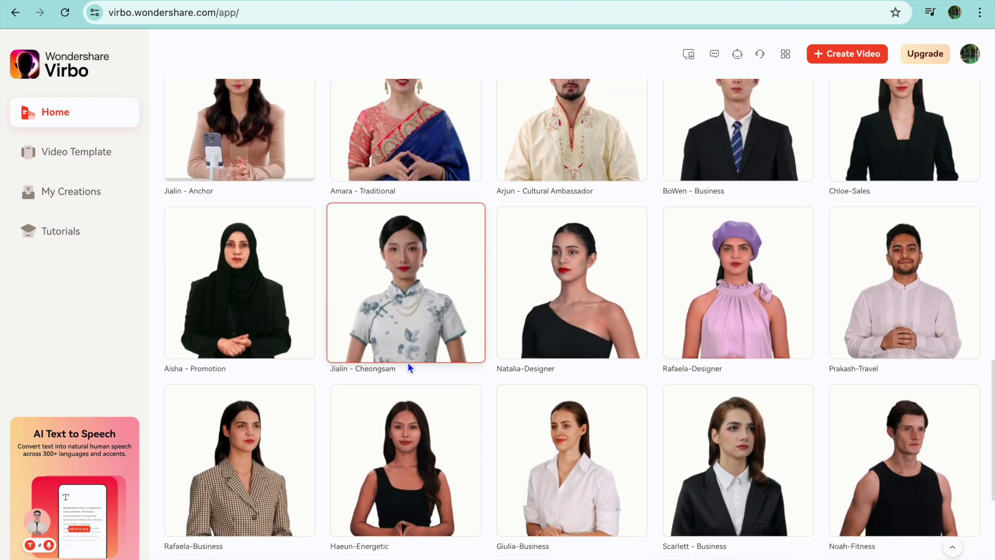
{"action": "scroll", "coordinate": [407, 362], "scroll_direction": "down", "scroll_amount": 6}
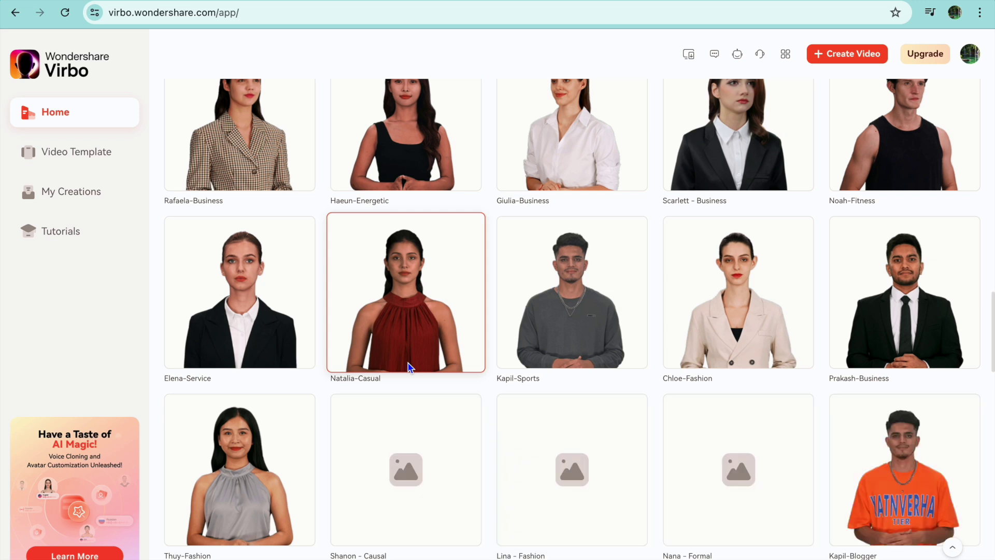
{"action": "mouse_move", "coordinate": [410, 367]}
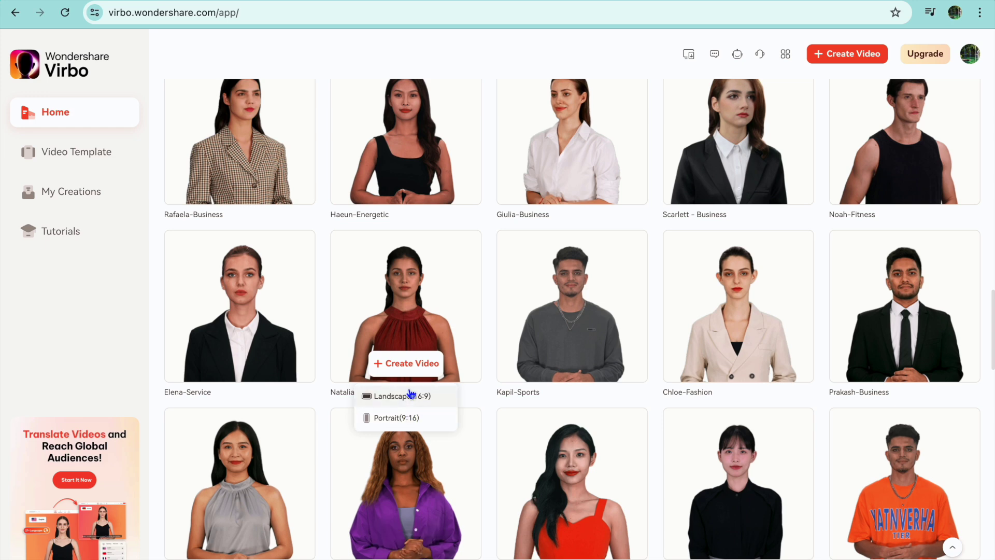
{"action": "left_click", "coordinate": [412, 361]}
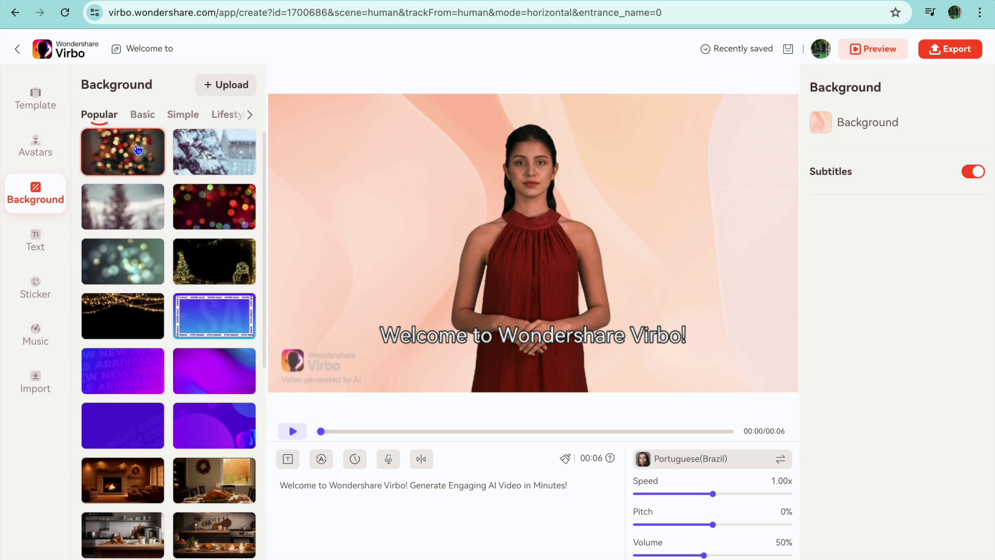
Set the video background to the living room with a fireplace, and browse the Basic, Simple and Lifestyle background categories
{"action": "scroll", "coordinate": [141, 275], "scroll_direction": "down", "scroll_amount": 3}
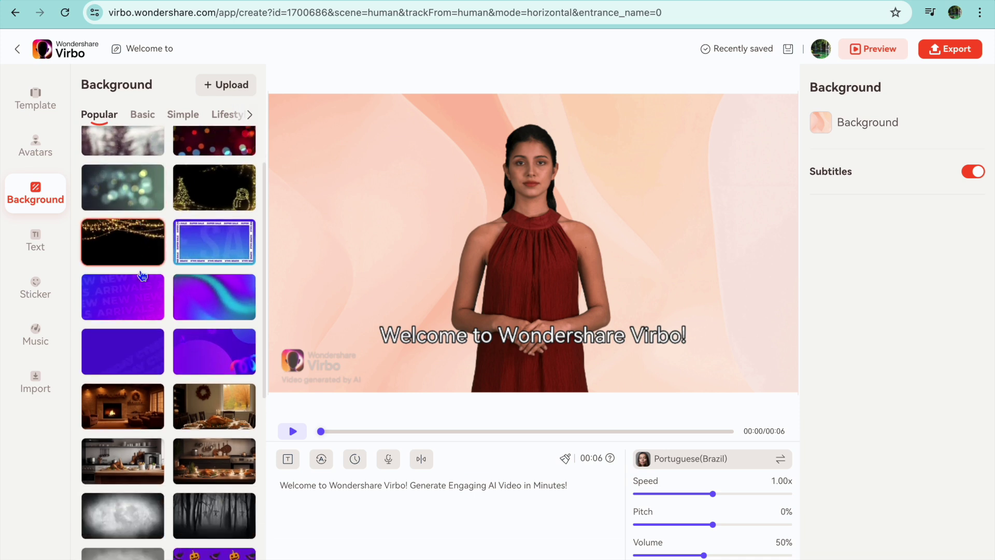
{"action": "left_click", "coordinate": [119, 331]}
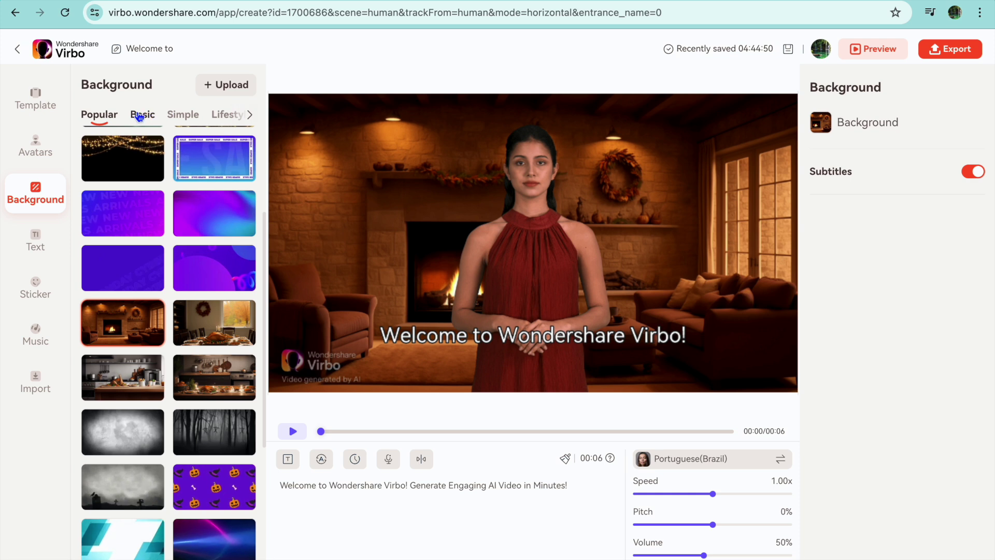
{"action": "left_click", "coordinate": [154, 117]}
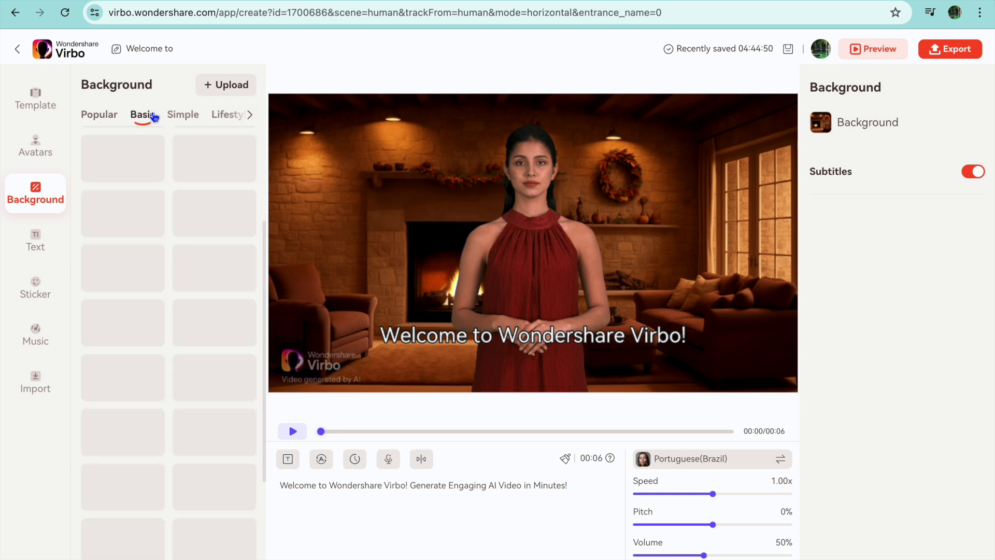
{"action": "left_click", "coordinate": [189, 117]}
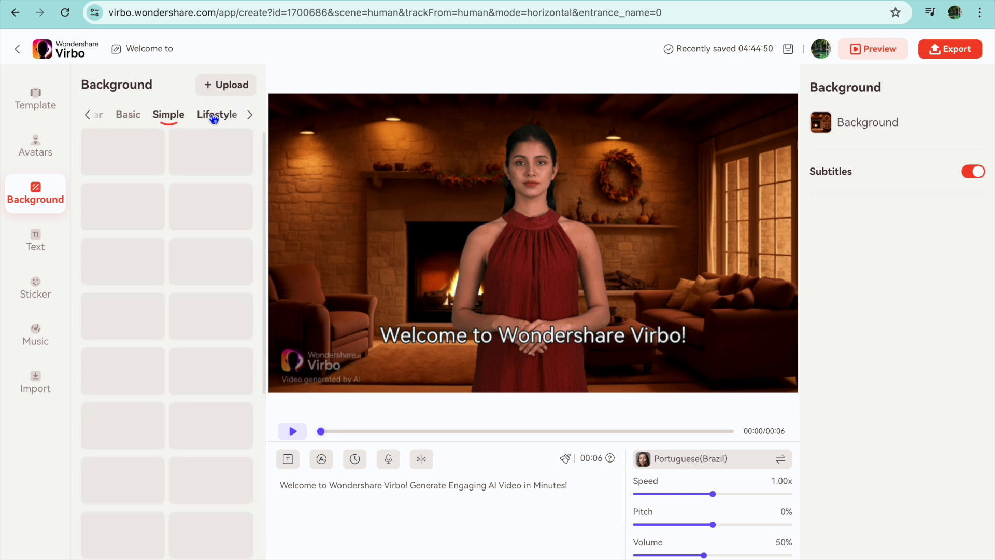
{"action": "left_click", "coordinate": [213, 116]}
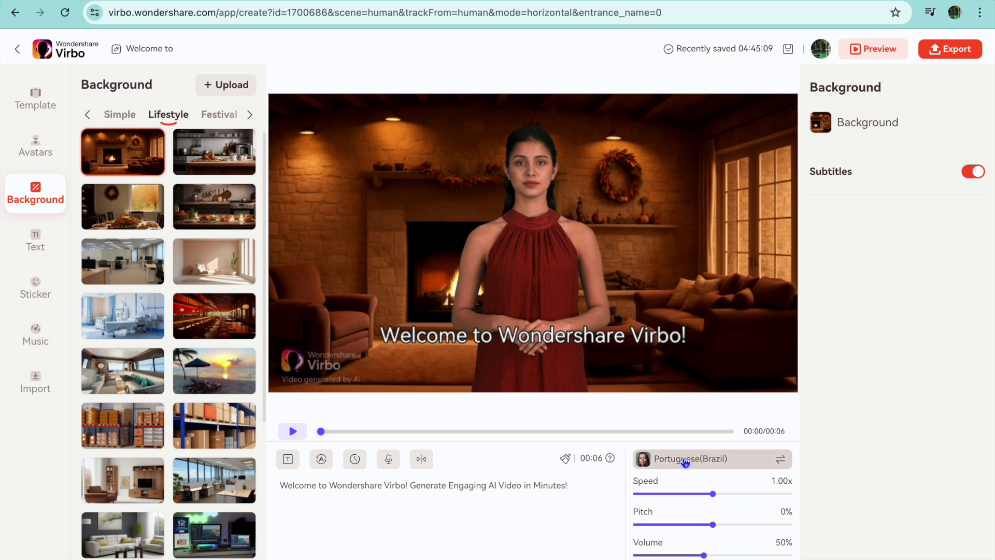
Filter the voiceovers by the Tutorial scene and set the video's voice to English(IRL)-Emily
{"action": "left_click", "coordinate": [706, 463]}
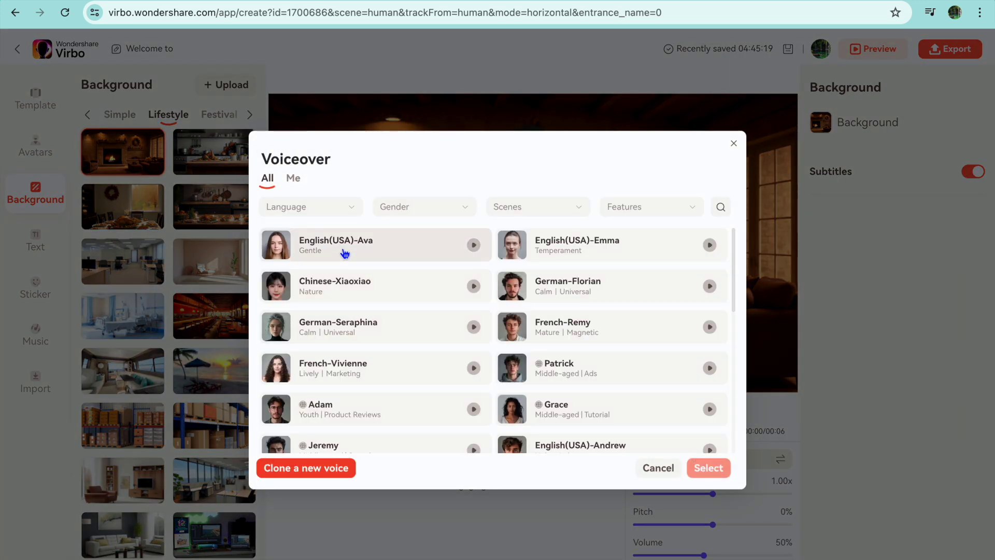
{"action": "left_click", "coordinate": [430, 209]}
{"action": "left_click", "coordinate": [303, 210]}
{"action": "left_click", "coordinate": [303, 211]}
{"action": "left_click", "coordinate": [540, 208]}
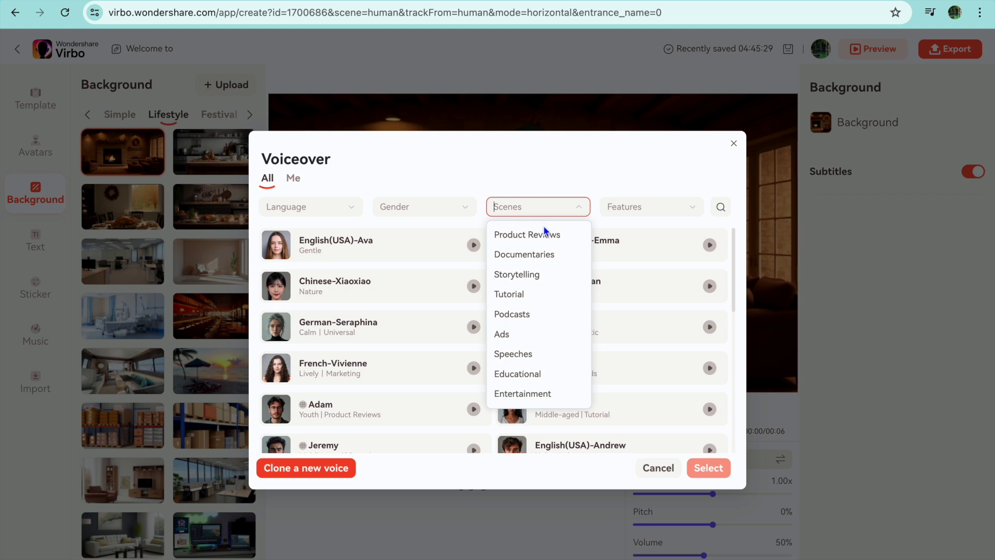
{"action": "left_click", "coordinate": [532, 297]}
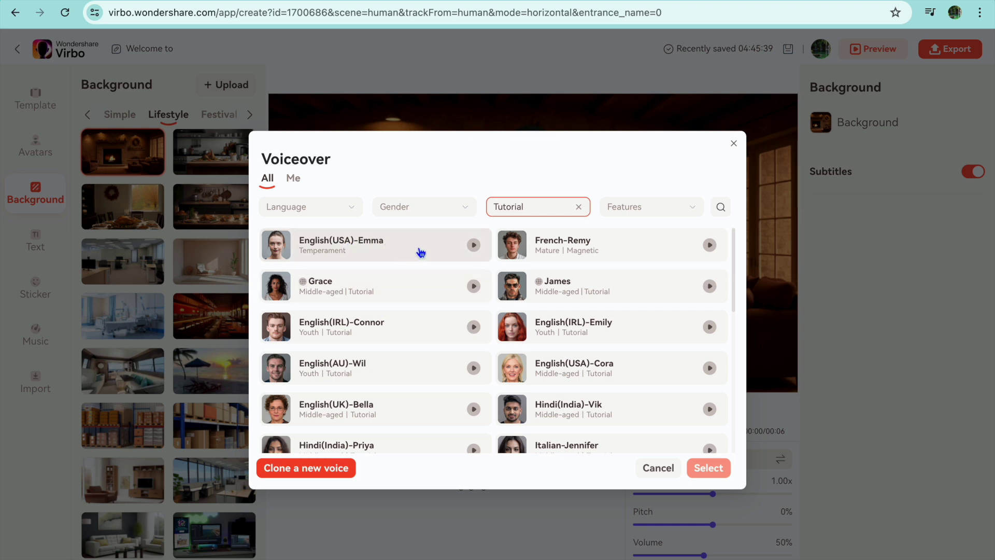
{"action": "left_click", "coordinate": [547, 332]}
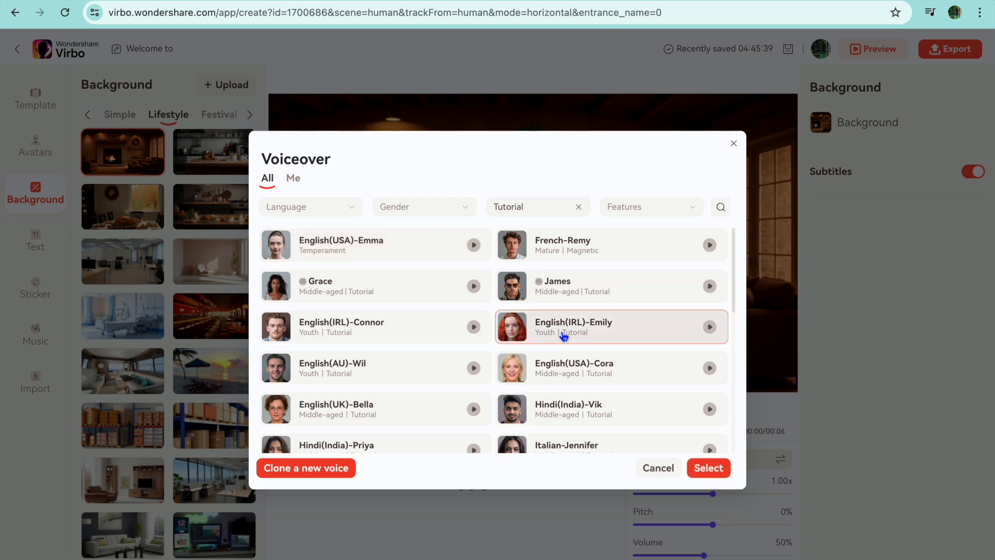
{"action": "left_click", "coordinate": [714, 472]}
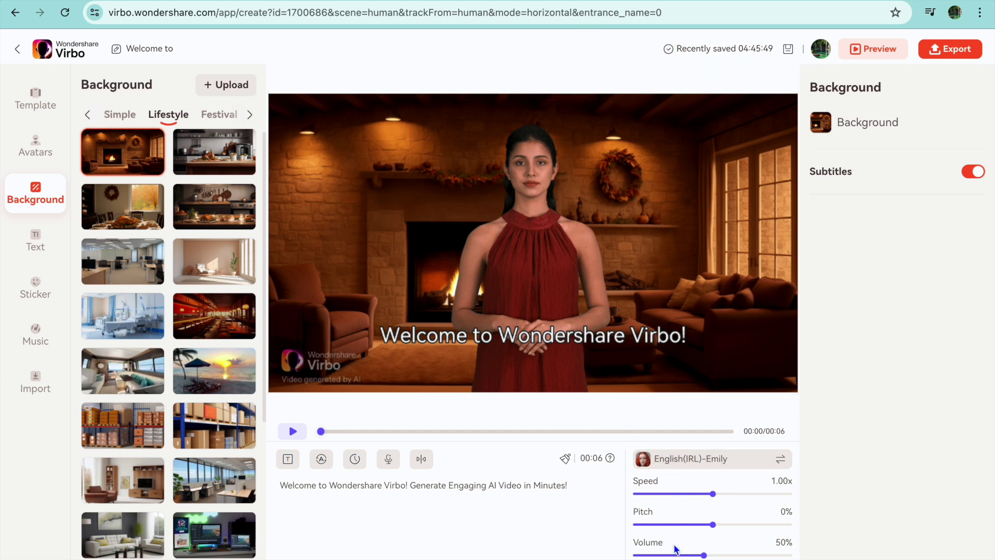
Try Circle View and Half-length View on the avatar before restoring Close-up, and align it to the left of the video frame
{"action": "left_click", "coordinate": [537, 280]}
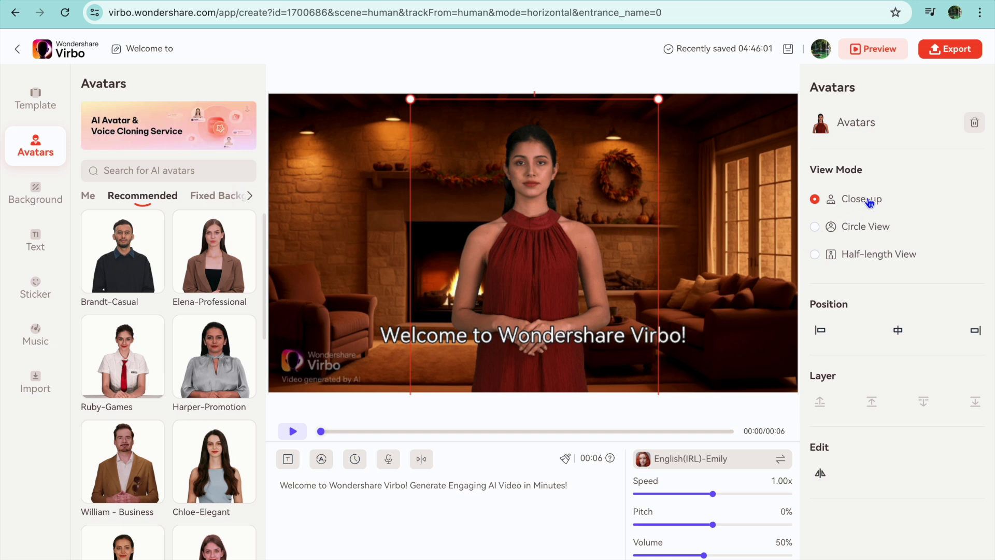
{"action": "left_click", "coordinate": [815, 227]}
{"action": "left_click", "coordinate": [815, 255]}
{"action": "left_click", "coordinate": [815, 226]}
{"action": "left_click", "coordinate": [816, 201]}
{"action": "left_click", "coordinate": [973, 336]}
{"action": "left_click", "coordinate": [820, 330]}
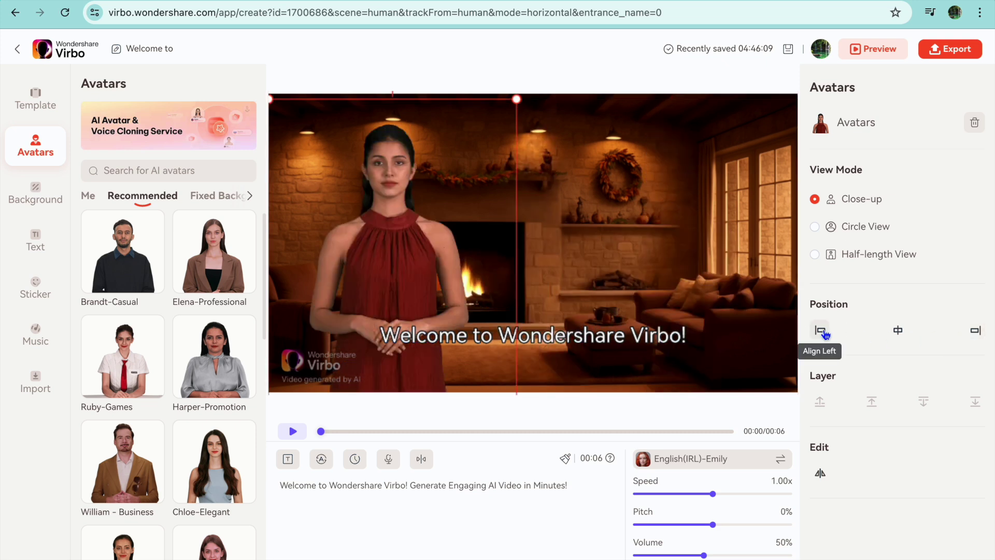
Centre the avatar in the video frame and apply the Herausragendes Innenarchitektur storyboard template
{"action": "left_click", "coordinate": [898, 330]}
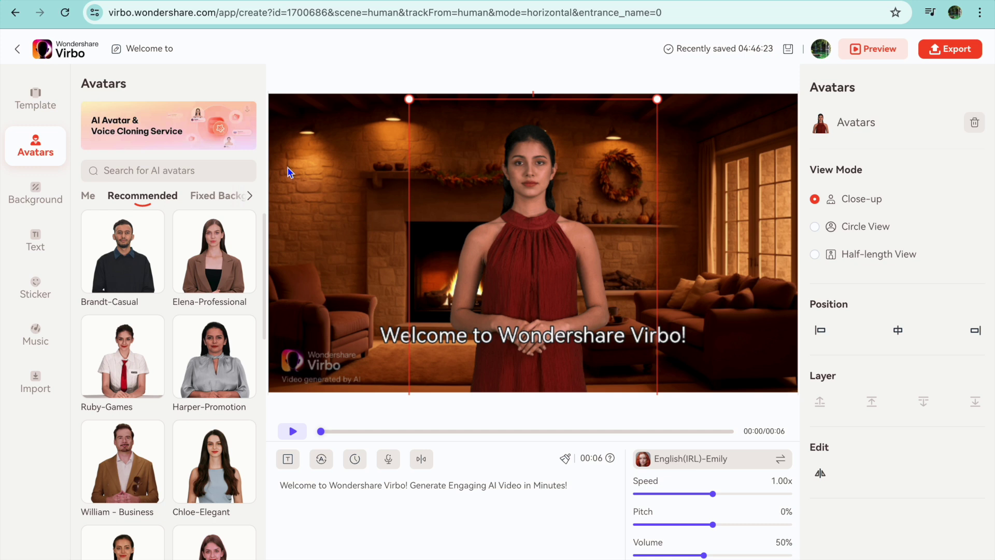
{"action": "left_click", "coordinate": [31, 105]}
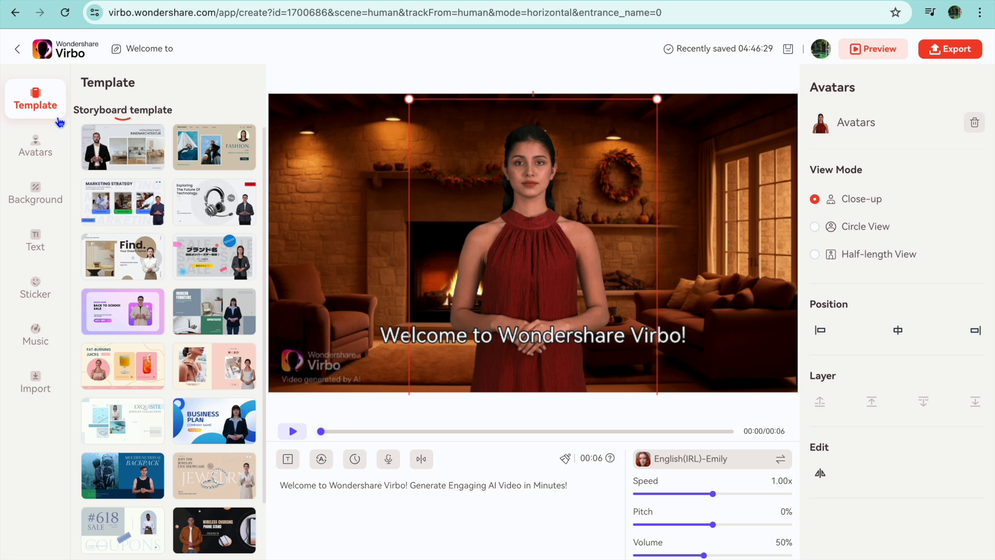
{"action": "left_click", "coordinate": [105, 161]}
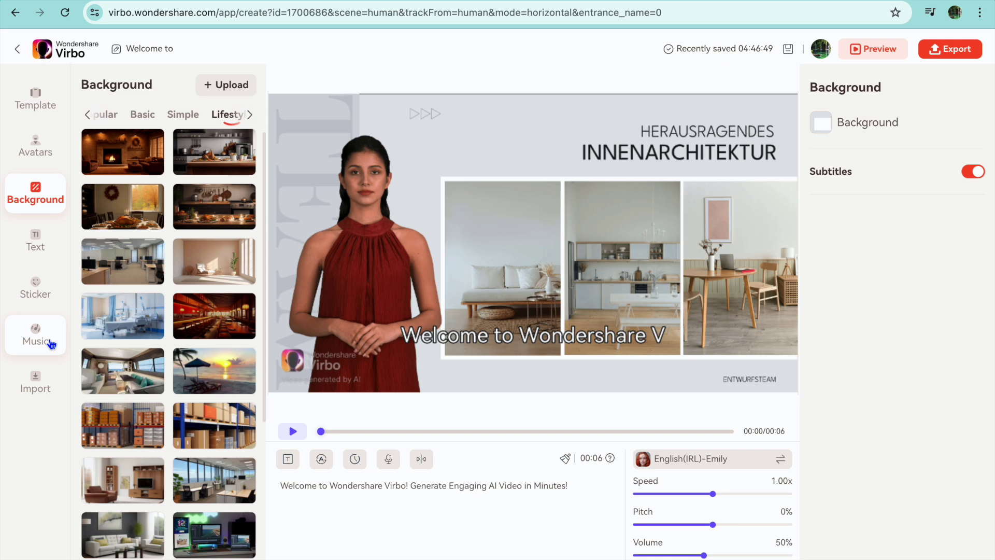
Browse the Hot background music tracks and export the avatar video
{"action": "left_click", "coordinate": [50, 343]}
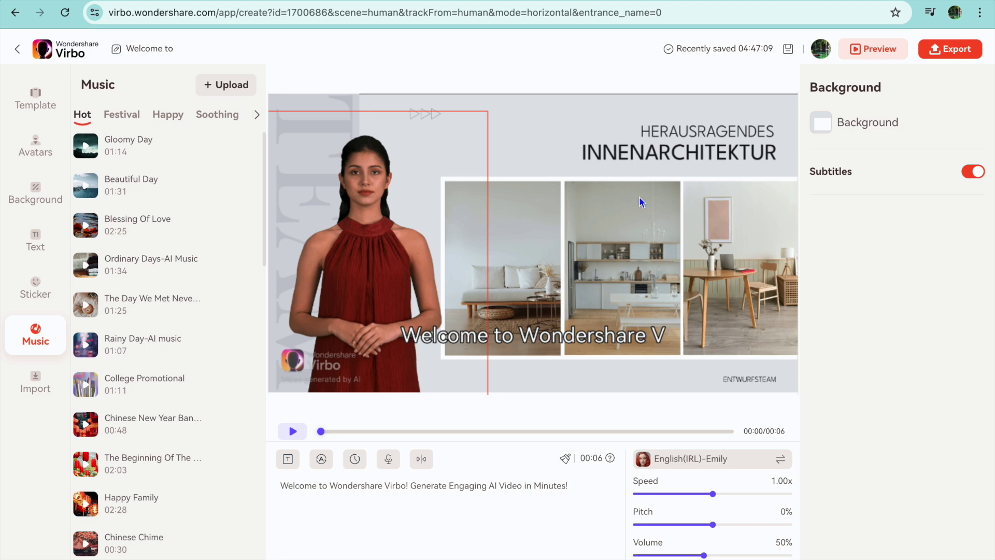
{"action": "left_click", "coordinate": [956, 57]}
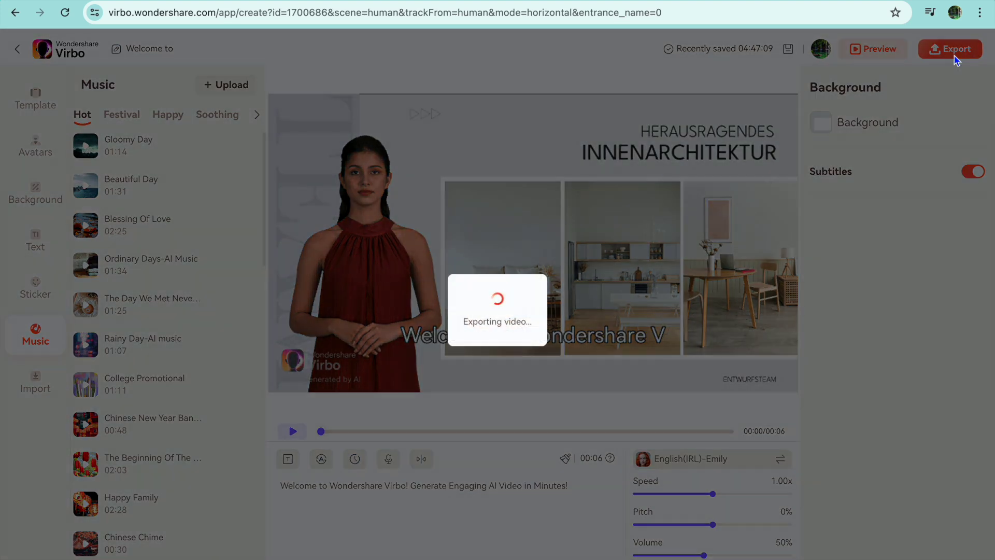
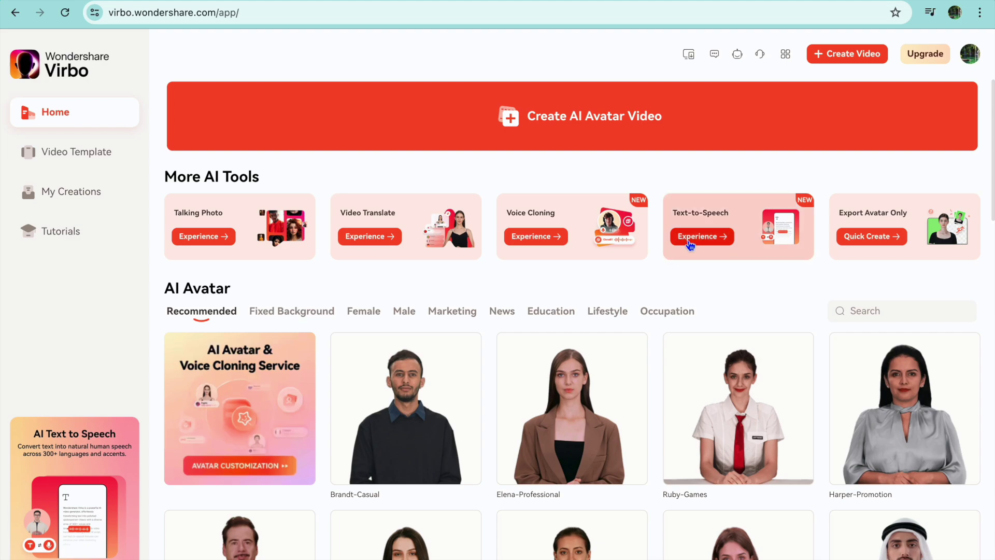
Open the Text-to-Speech tool and replace its sample script with "welcome to simple answers"
{"action": "left_click", "coordinate": [690, 243]}
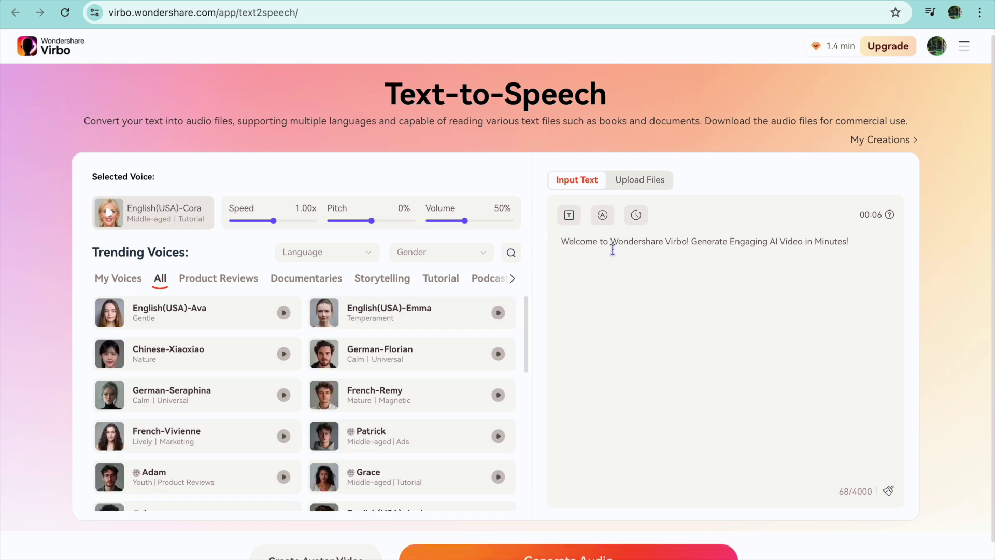
{"action": "left_click", "coordinate": [676, 242]}
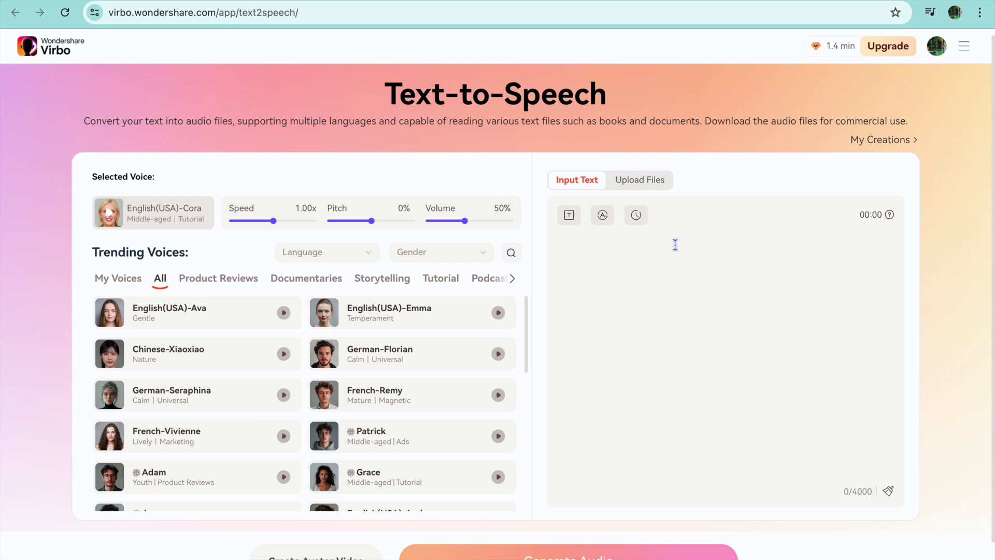
{"action": "type", "text": "wel"}
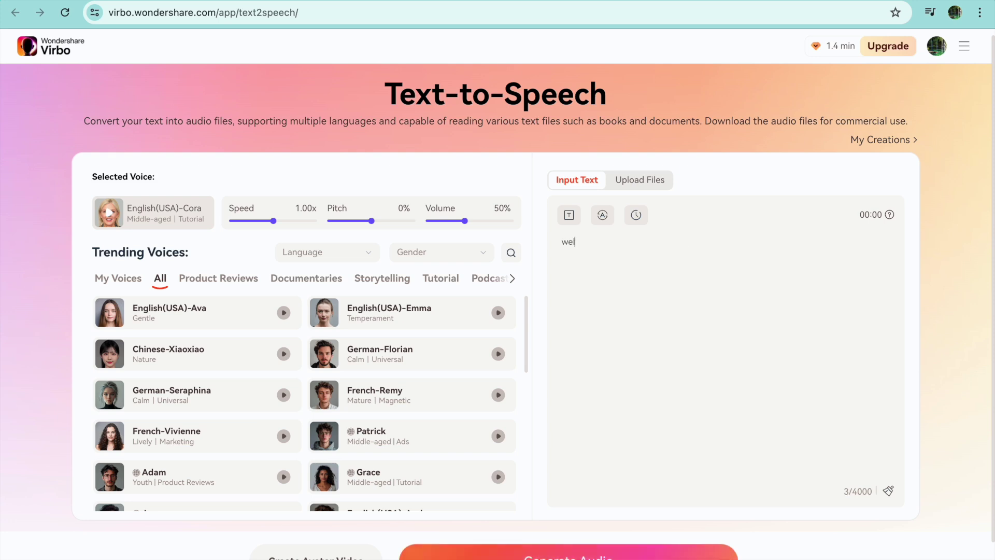
{"action": "type", "text": "come"}
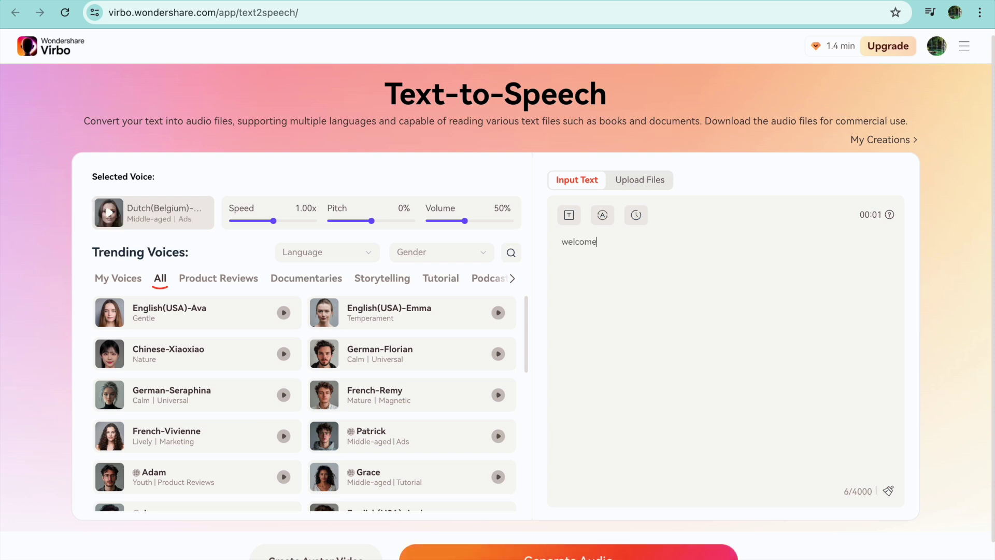
{"action": "type", "text": " tp"}
{"action": "key", "text": "BackSpace"}
{"action": "type", "text": "o"}
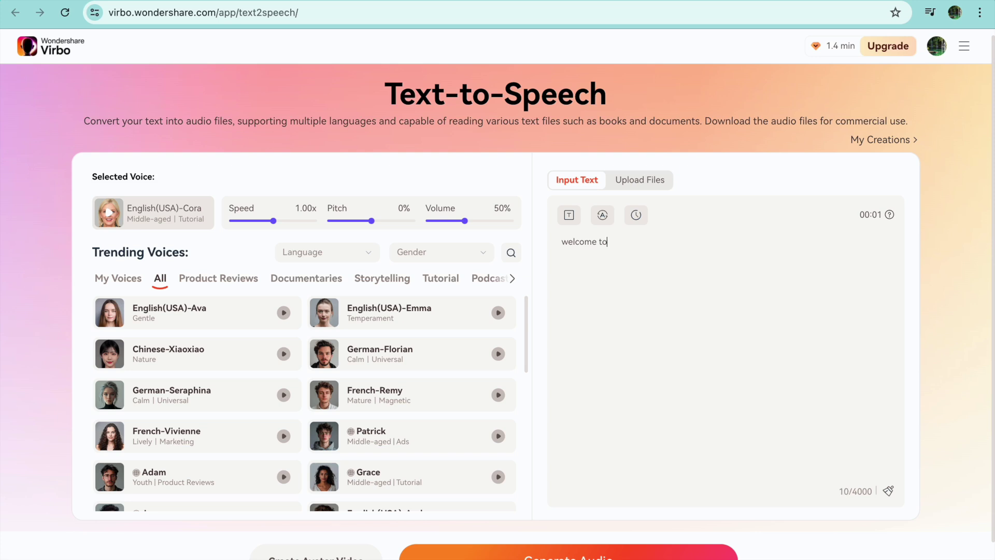
{"action": "type", "text": " simple answers"}
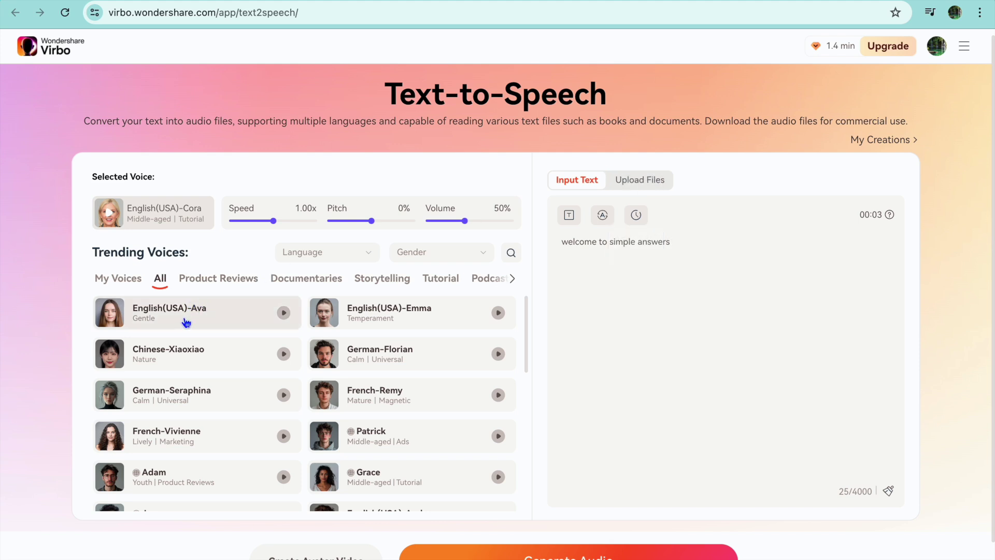
Look through the trending voices, choose English(USA)-Ava, and generate and play the speech audio
{"action": "scroll", "coordinate": [186, 323], "scroll_direction": "down", "scroll_amount": 3}
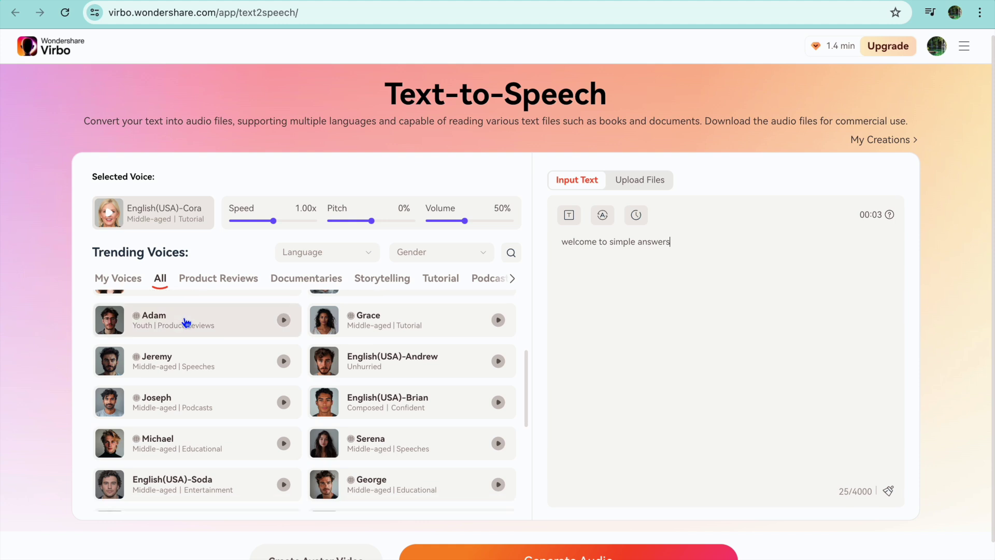
{"action": "scroll", "coordinate": [186, 323], "scroll_direction": "up", "scroll_amount": 3}
{"action": "left_click", "coordinate": [187, 323]}
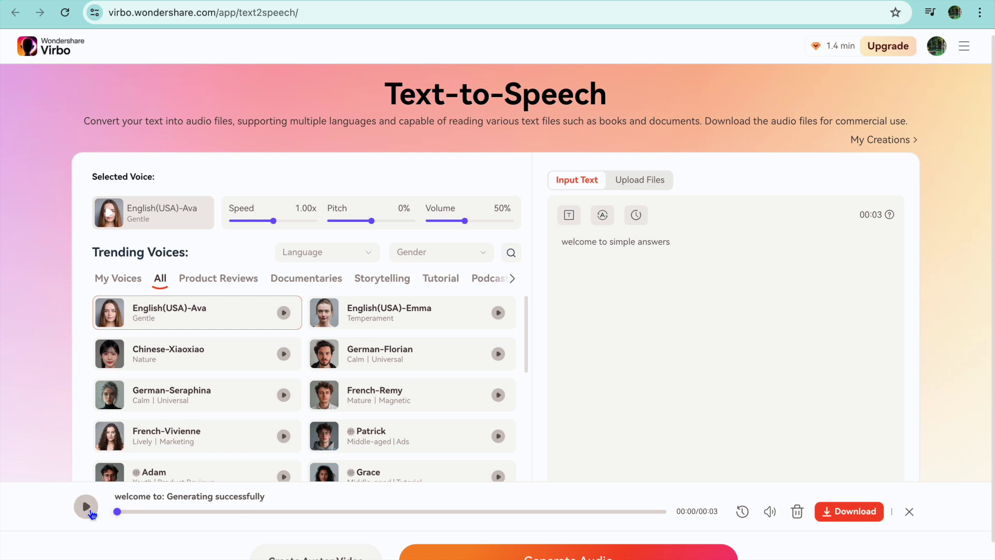
{"action": "left_click", "coordinate": [86, 507]}
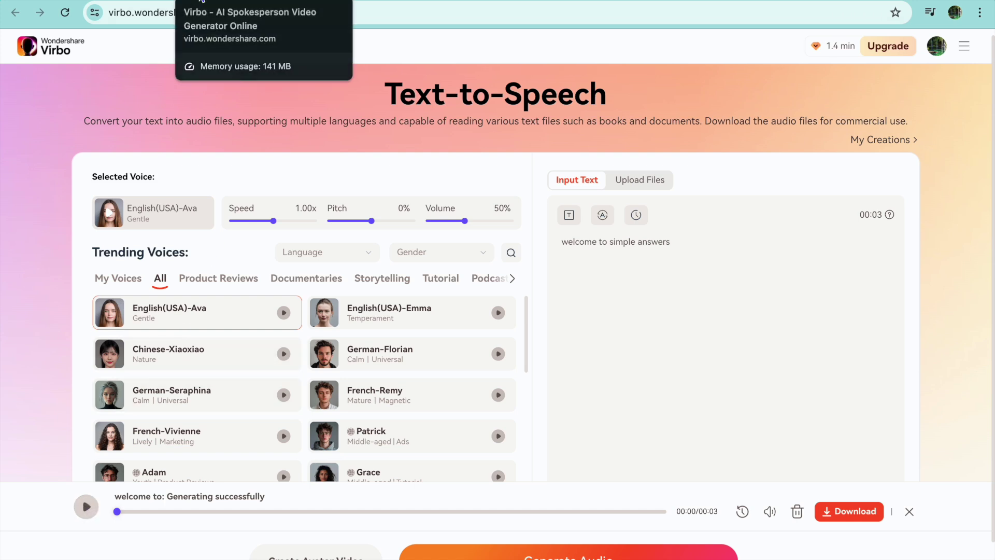
Open My Creations, play the exported Innenarchitektur avatar video and close its preview
{"action": "left_click", "coordinate": [242, 1]}
{"action": "left_click", "coordinate": [88, 196]}
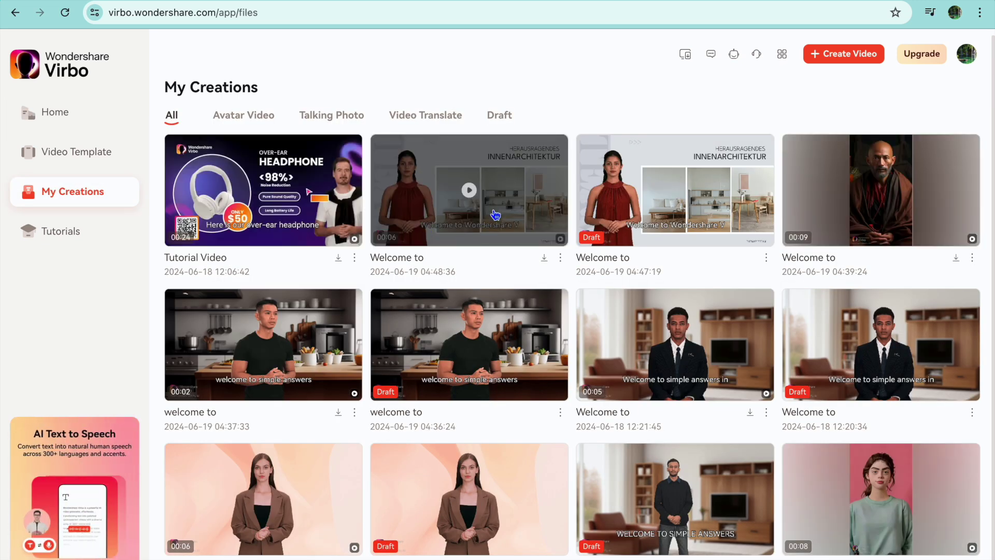
{"action": "left_click", "coordinate": [469, 191]}
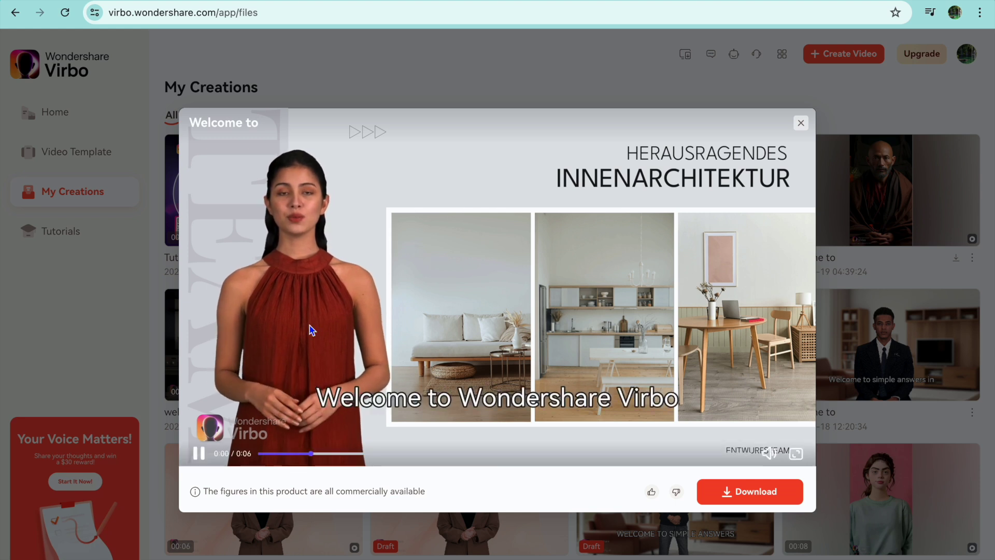
{"action": "left_click", "coordinate": [197, 453]}
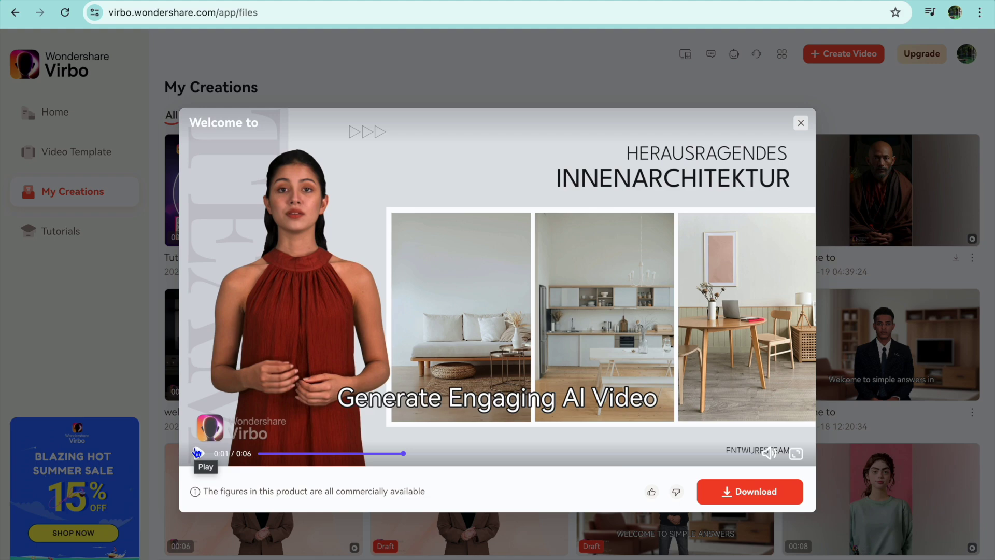
{"action": "left_click", "coordinate": [801, 123]}
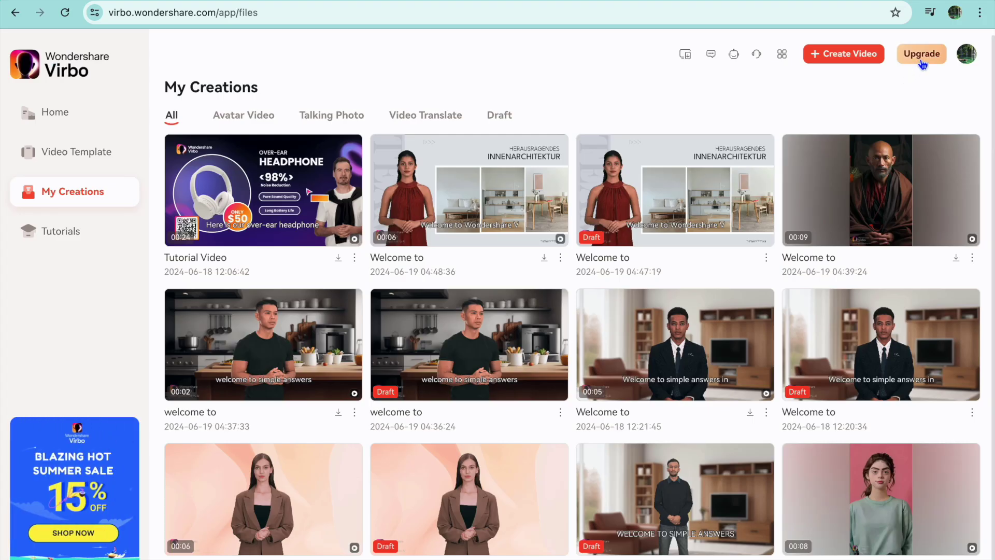
{"action": "left_click", "coordinate": [923, 63]}
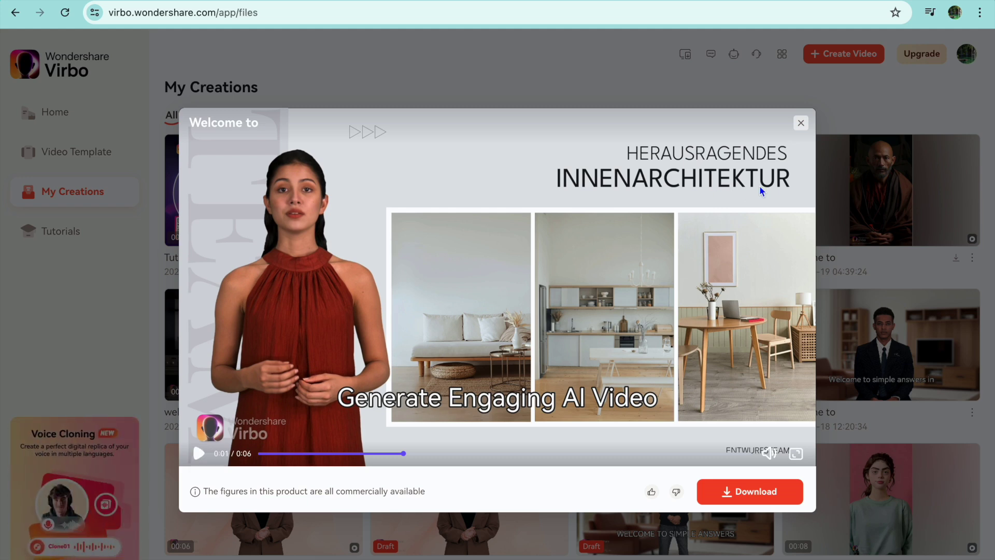
{"action": "left_click", "coordinate": [800, 123]}
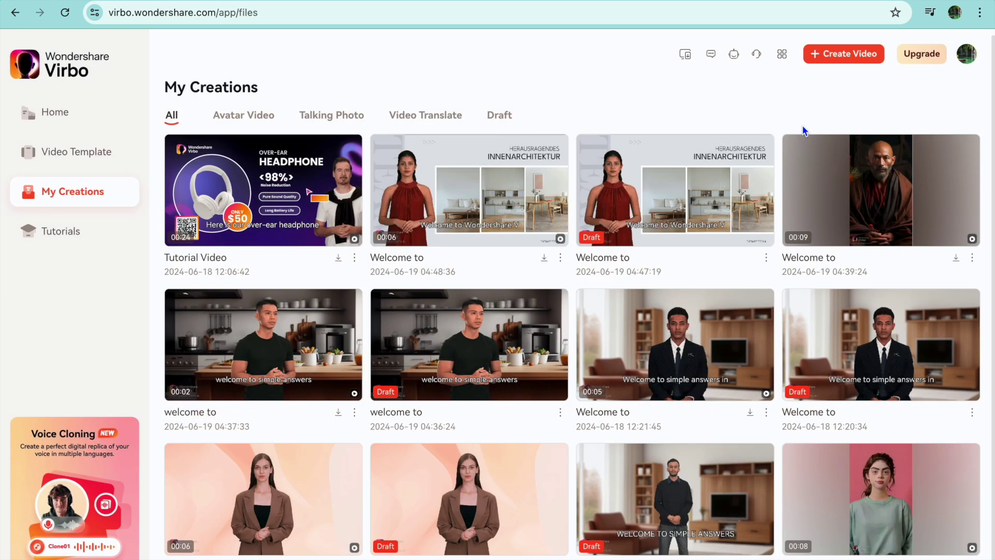